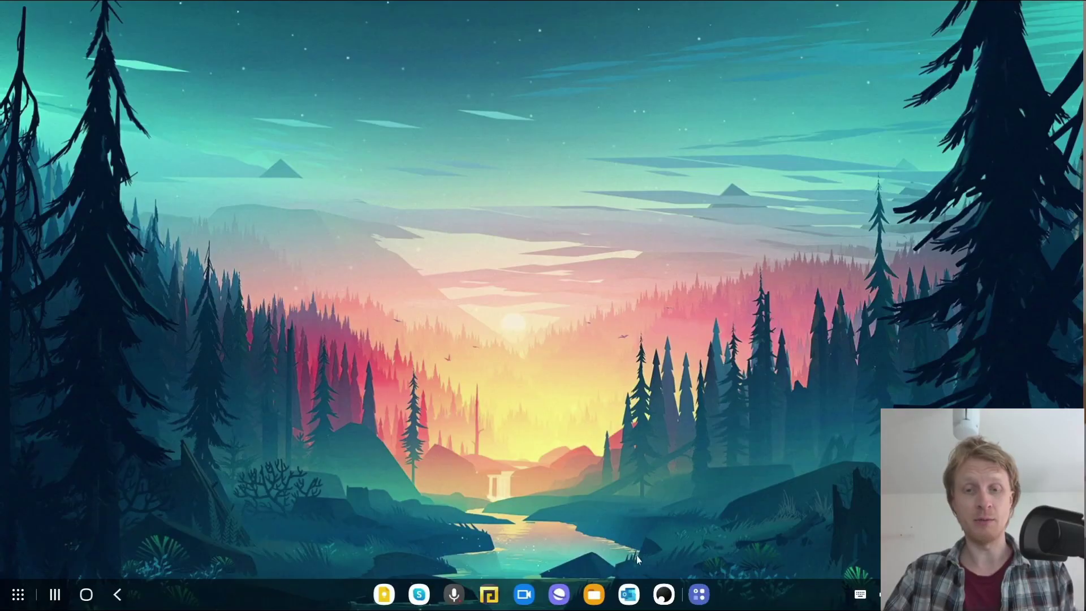
# In My Files, browse network storage to RASPBERRYPI and open its top_secret folder
pyautogui.click(594, 594)
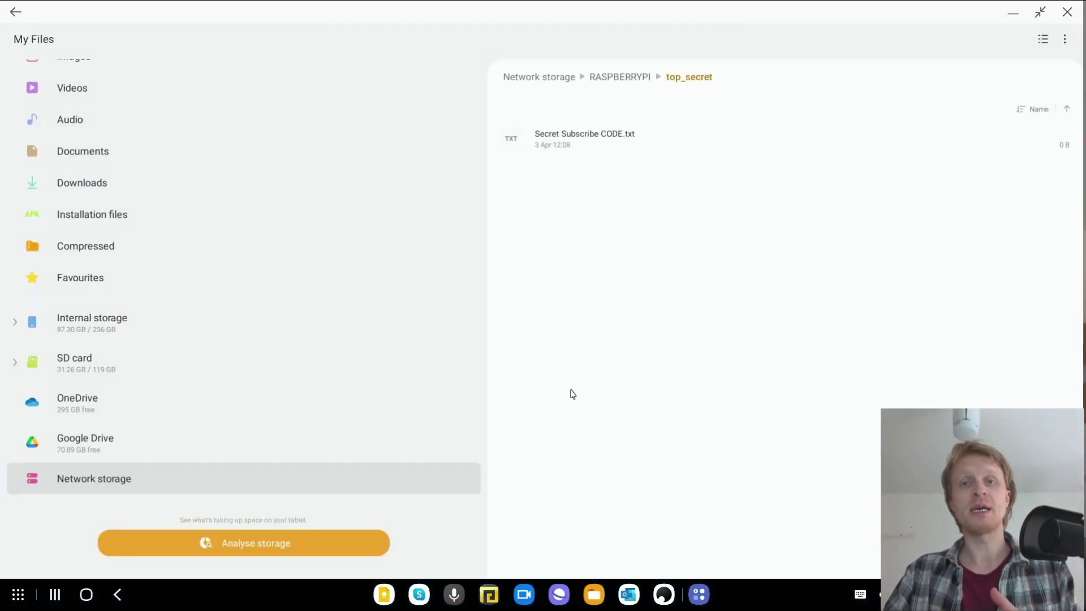
pyautogui.click(98, 480)
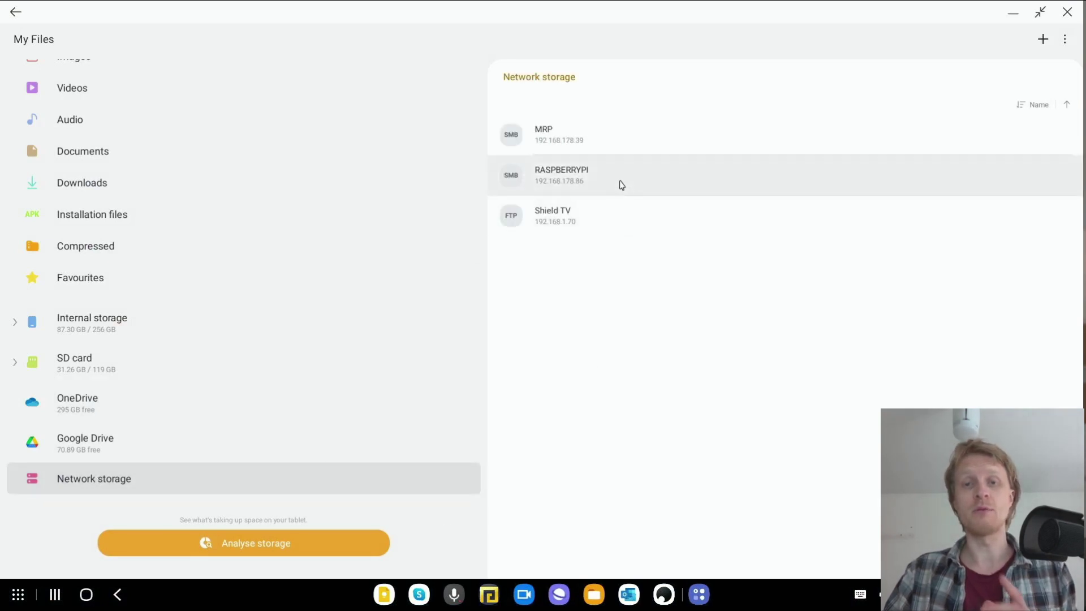
pyautogui.click(622, 185)
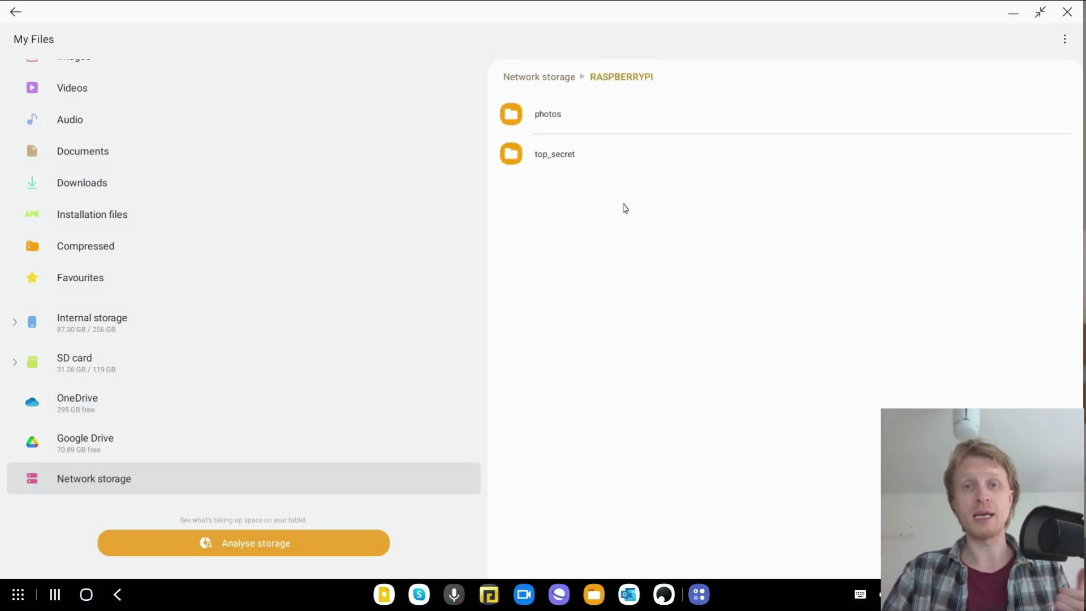
pyautogui.click(570, 160)
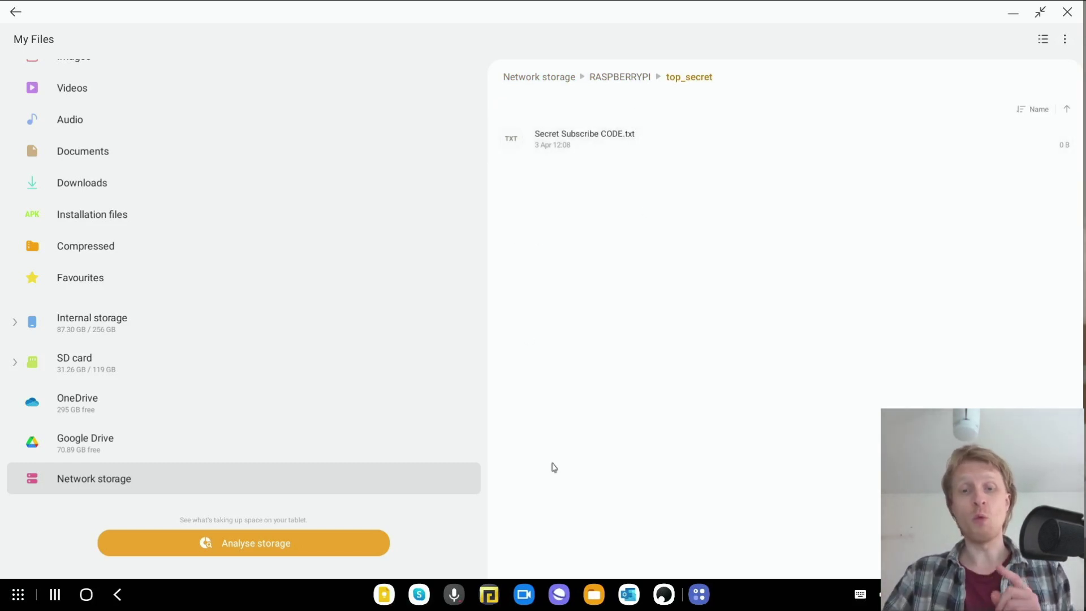
# Return to WeTransfer and start adding an upload file through the Files picker
pyautogui.click(561, 595)
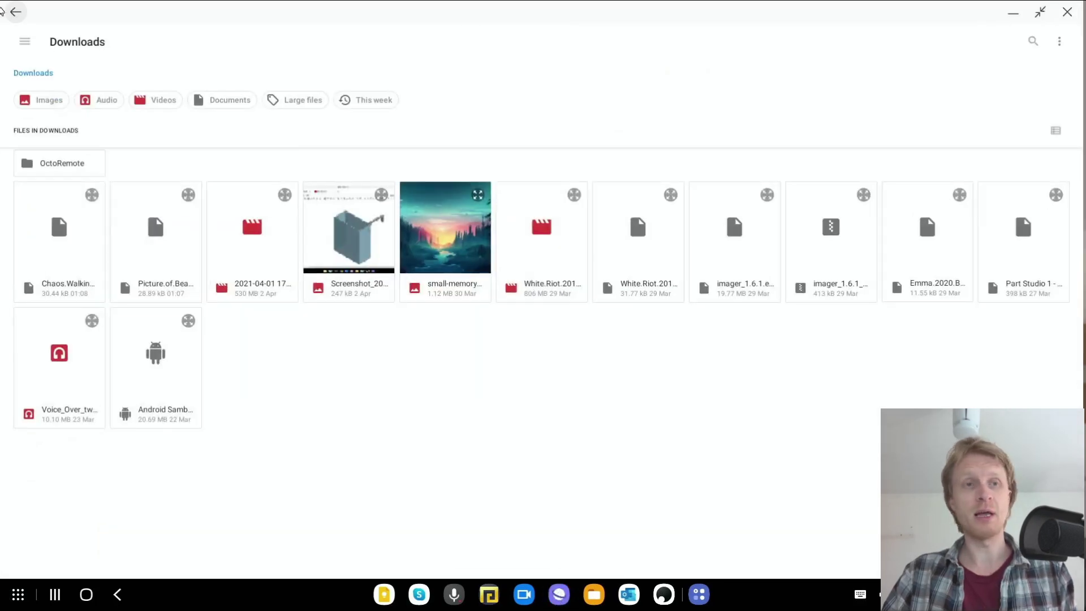
pyautogui.click(12, 11)
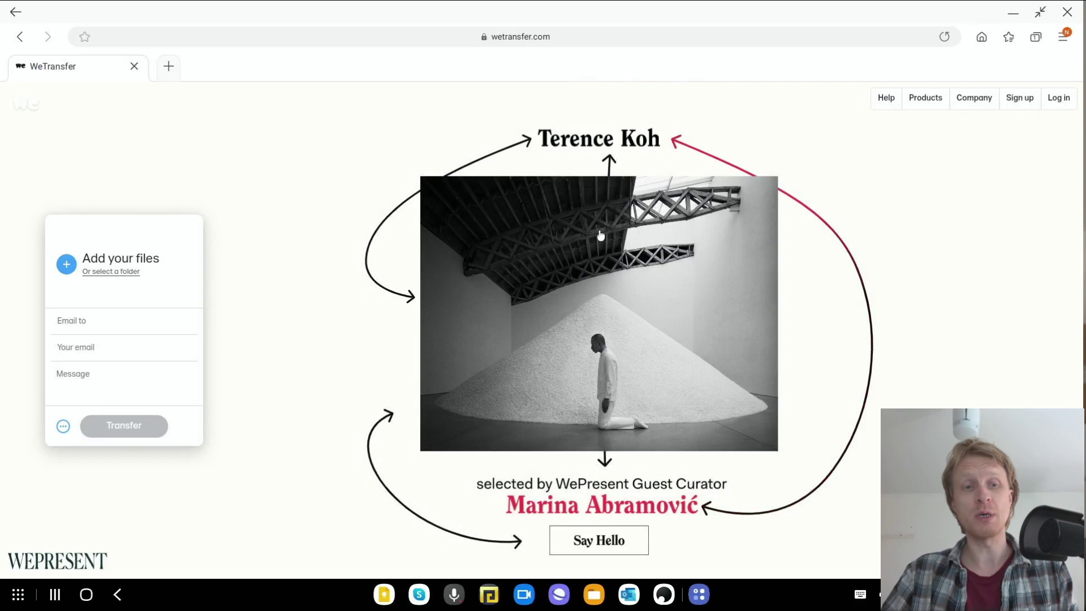
pyautogui.click(66, 265)
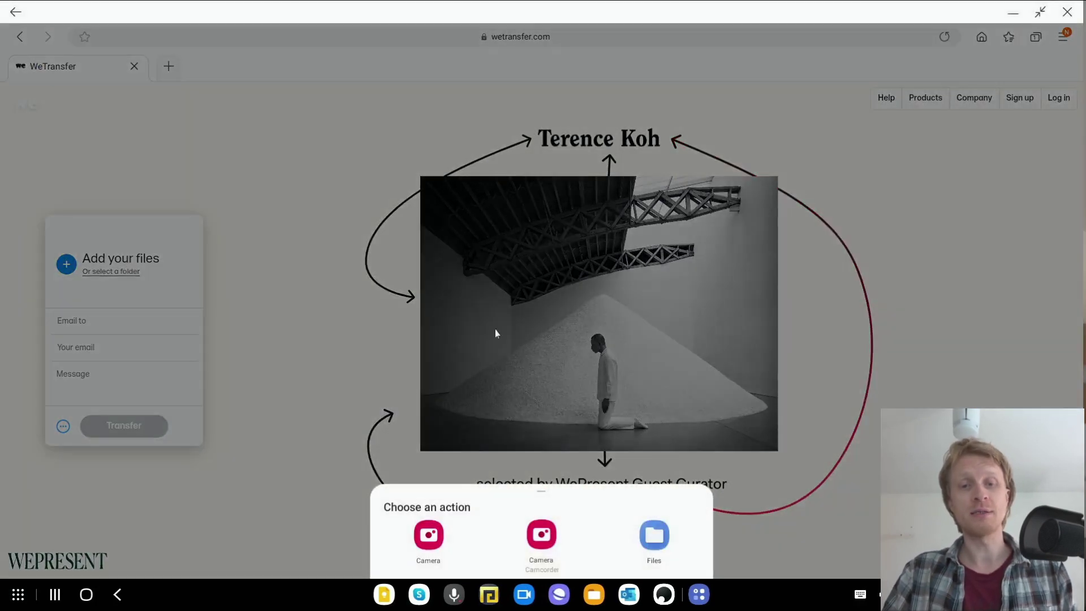
pyautogui.click(655, 538)
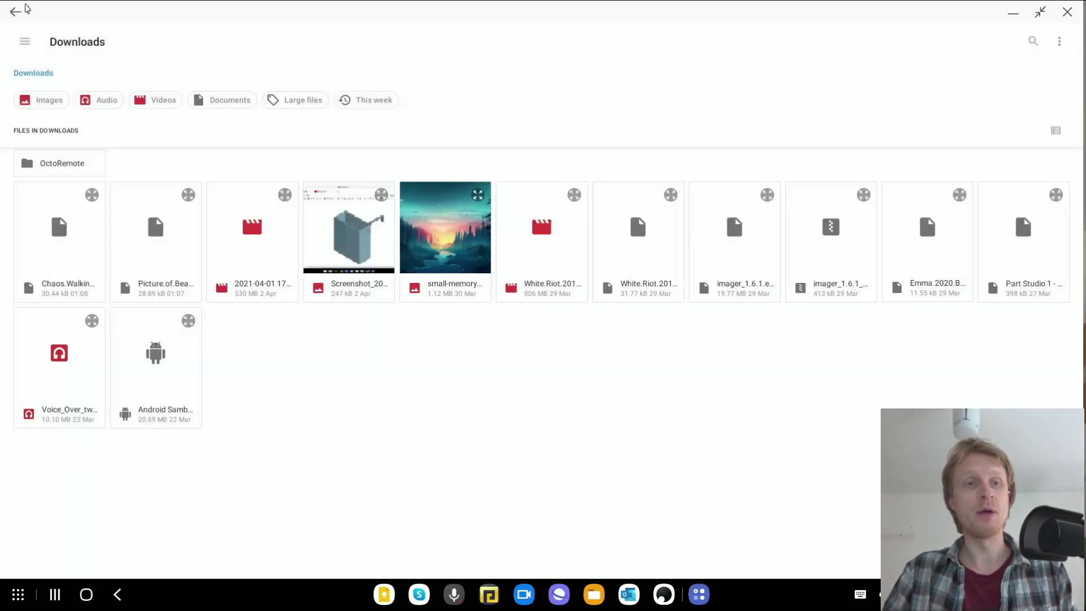
# Choose My Files from the picker's source list to show the Internal storage folders
pyautogui.click(25, 42)
pyautogui.scroll(-1, 71, 320)
pyautogui.scroll(-5, 66, 331)
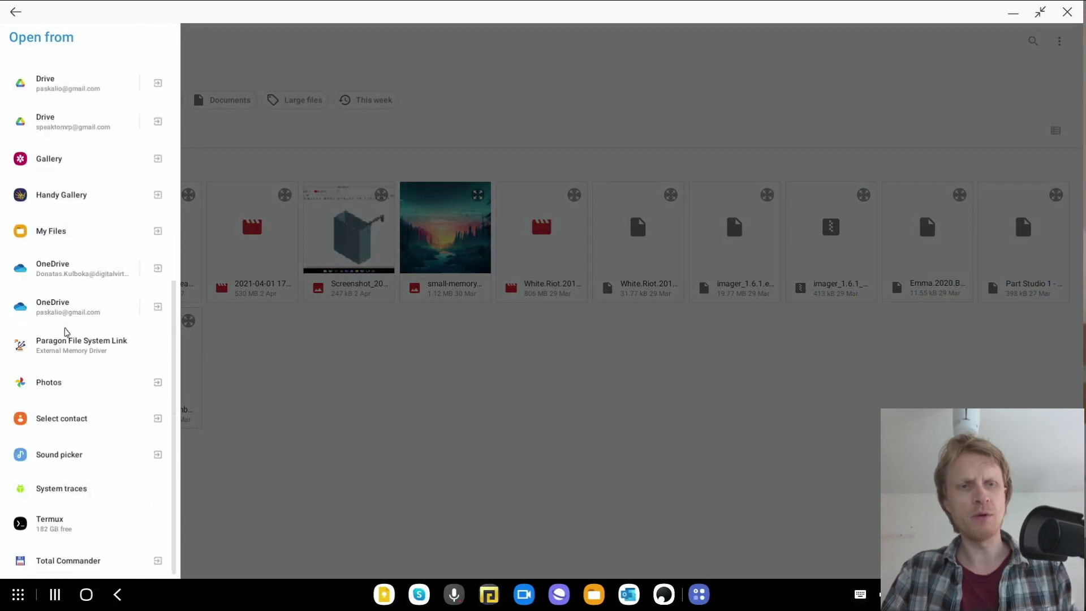
pyautogui.click(55, 229)
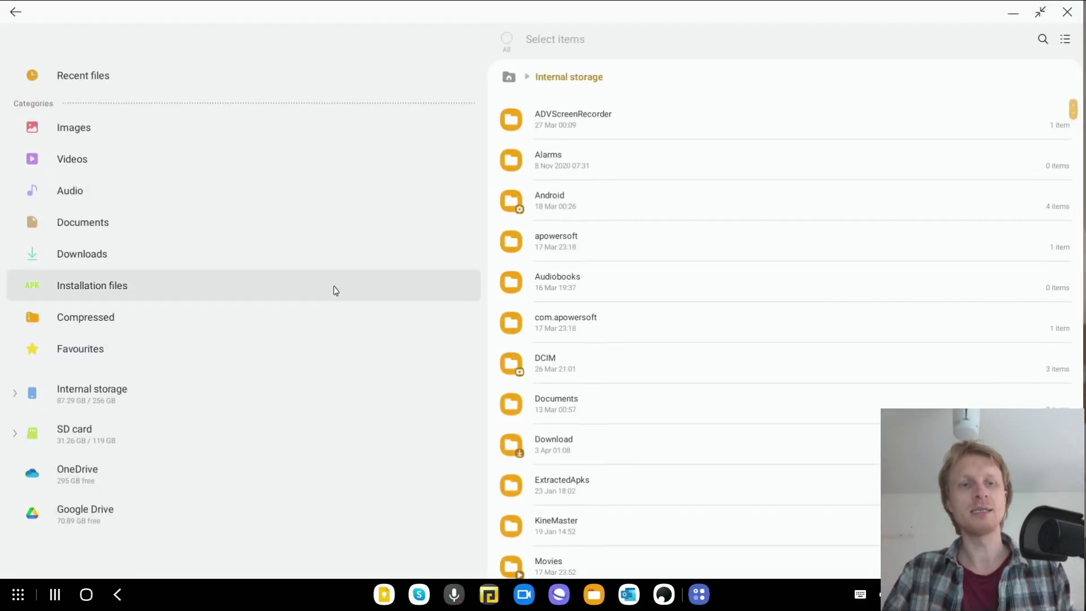
pyautogui.click(25, 517)
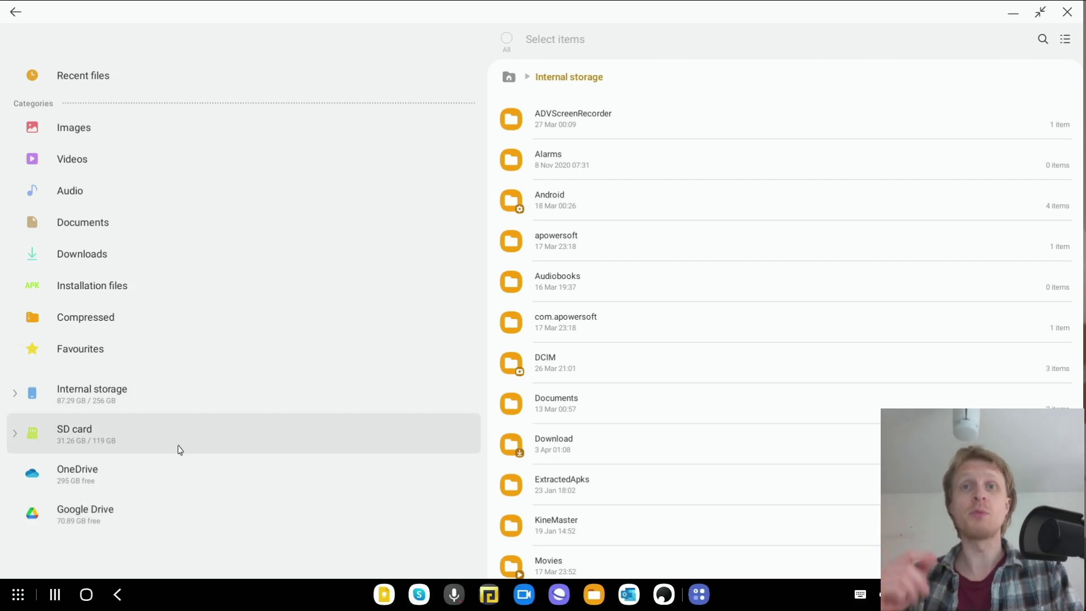
# Go back to WeTransfer and start adding files again to reach the Samba Client APK
pyautogui.click(15, 12)
pyautogui.click(69, 232)
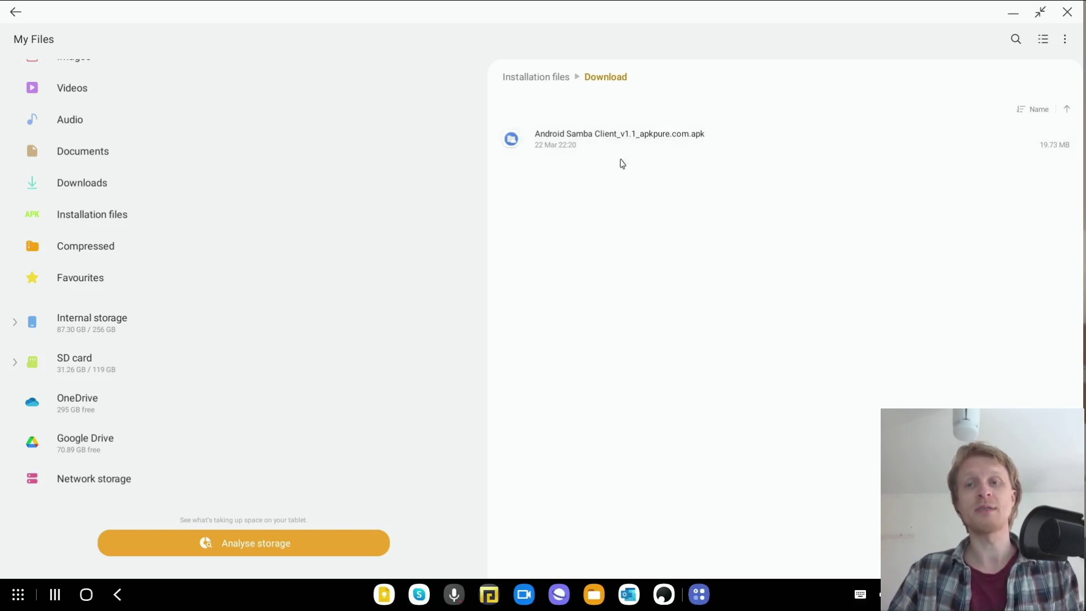
# Install and launch Android Samba Client from its APK, then minimize My Files and the browser
pyautogui.click(623, 143)
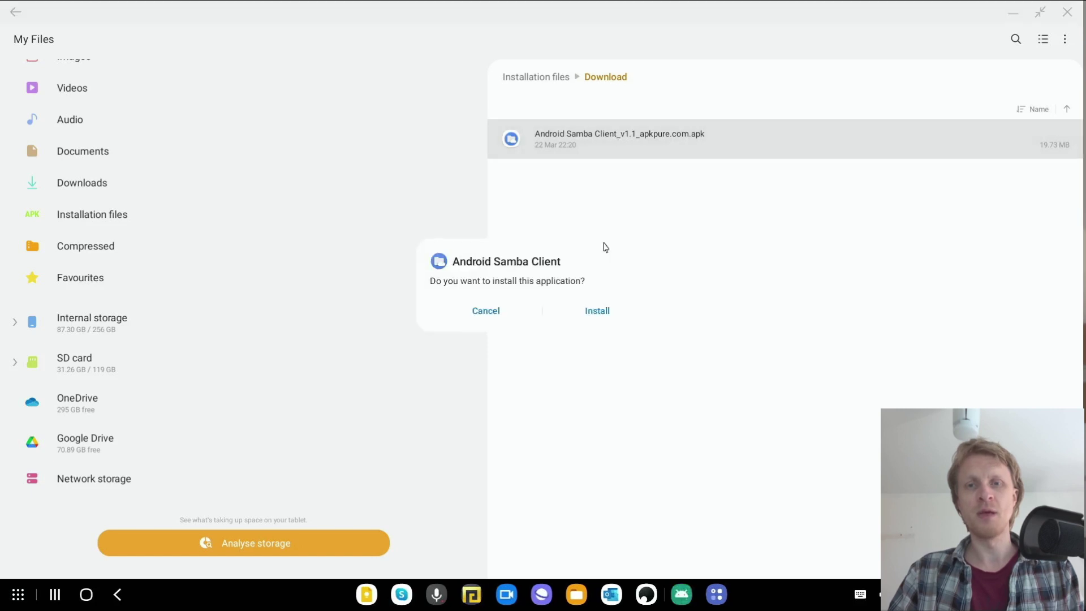
pyautogui.click(603, 312)
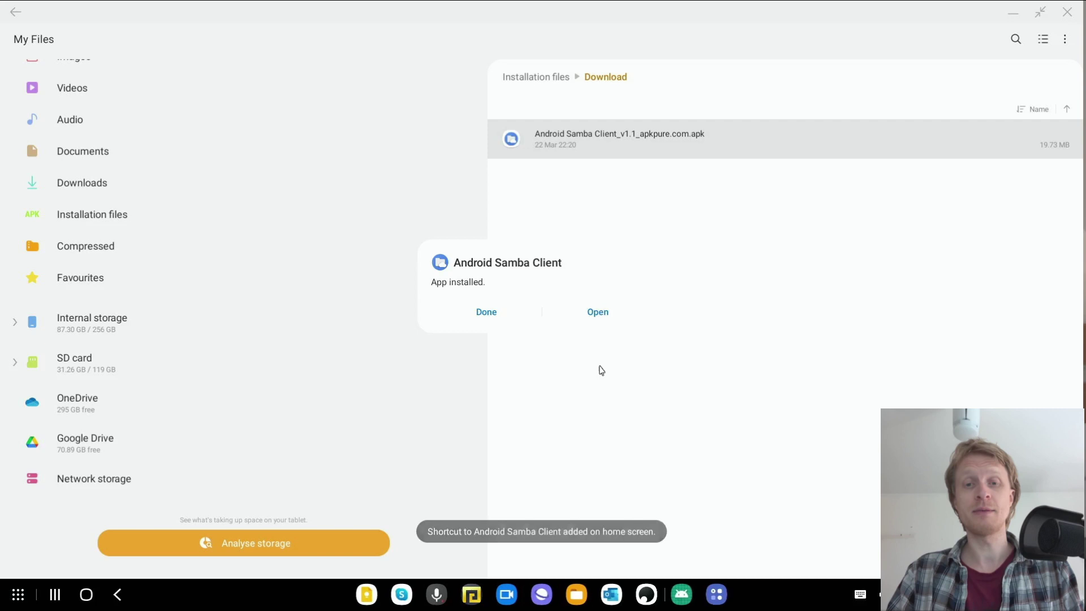
pyautogui.click(483, 312)
pyautogui.click(609, 312)
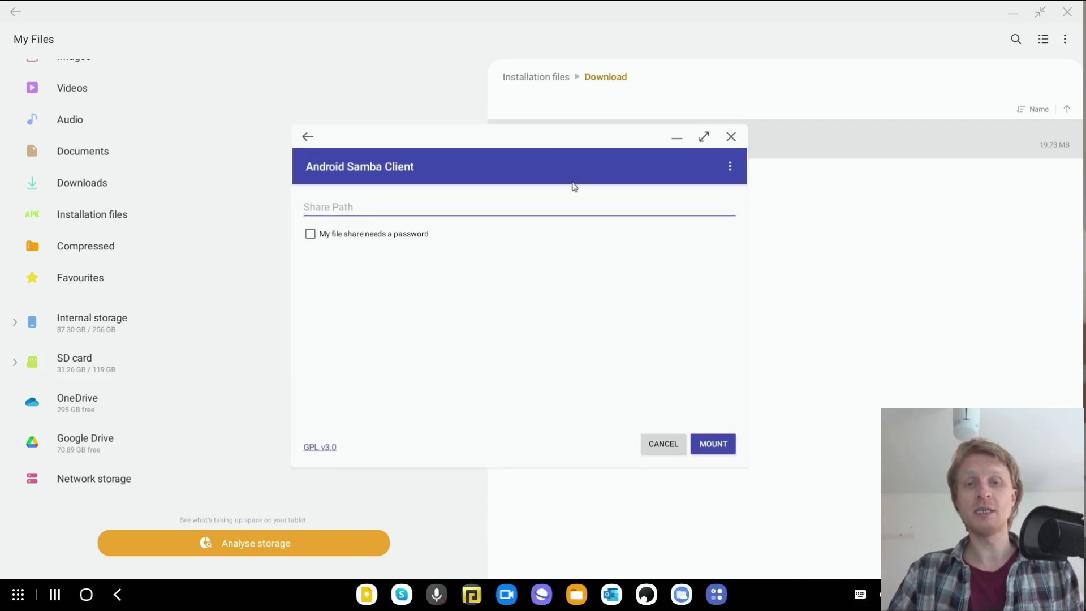
pyautogui.click(1012, 17)
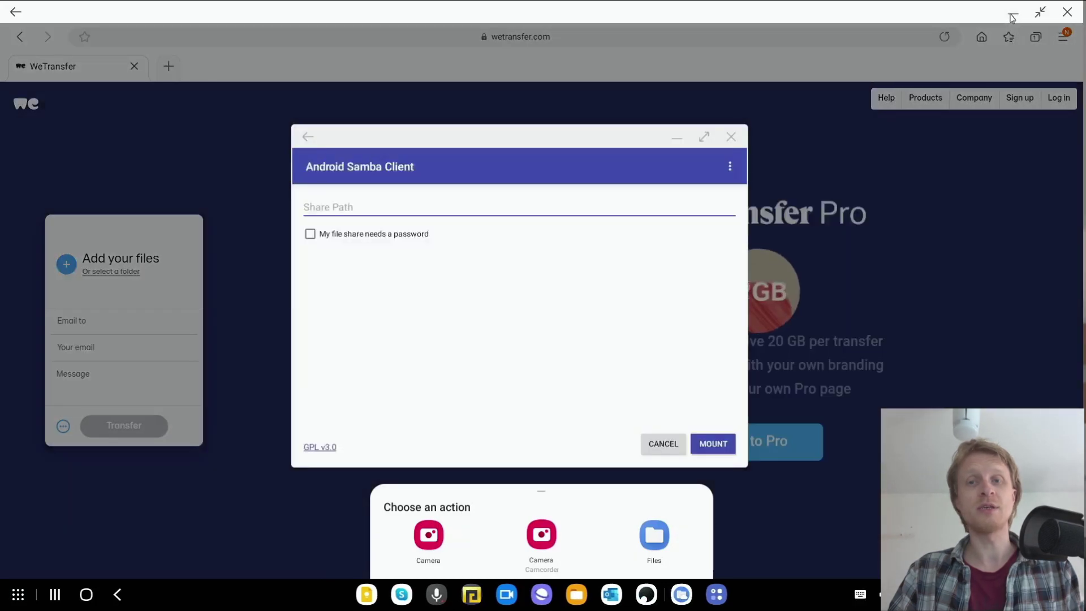
pyautogui.click(1012, 18)
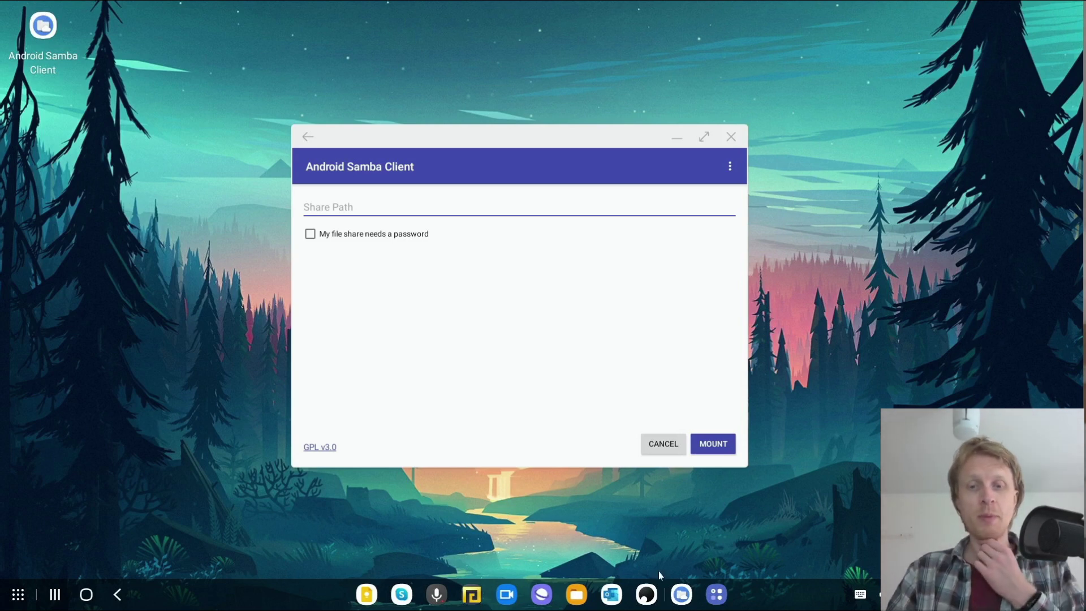
# Begin typing the Share Path while checking the RASPBERRYPI share in My Files network storage
pyautogui.click(577, 594)
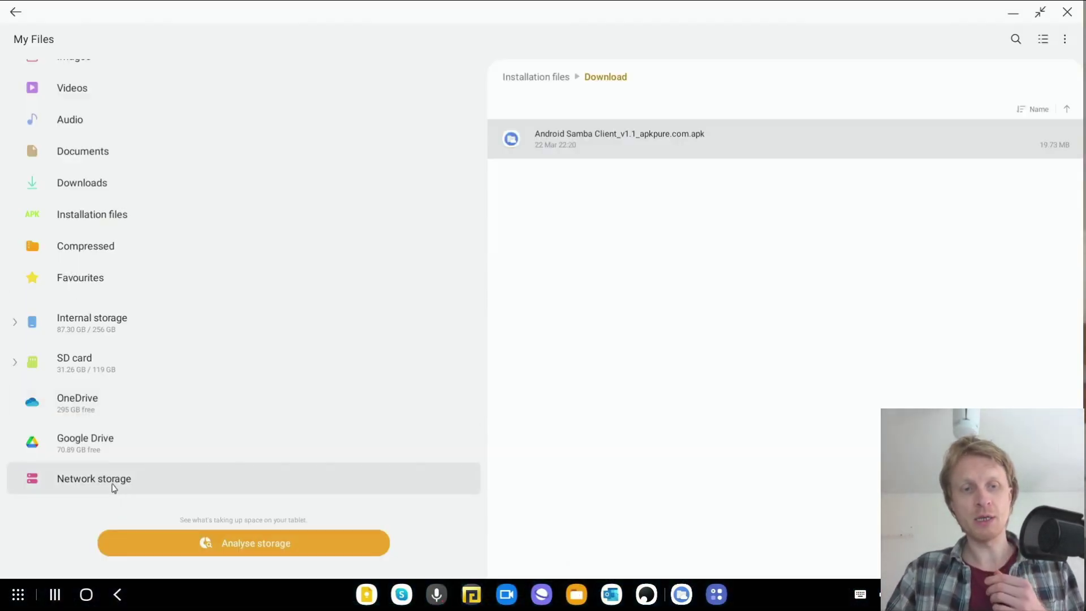
pyautogui.click(113, 488)
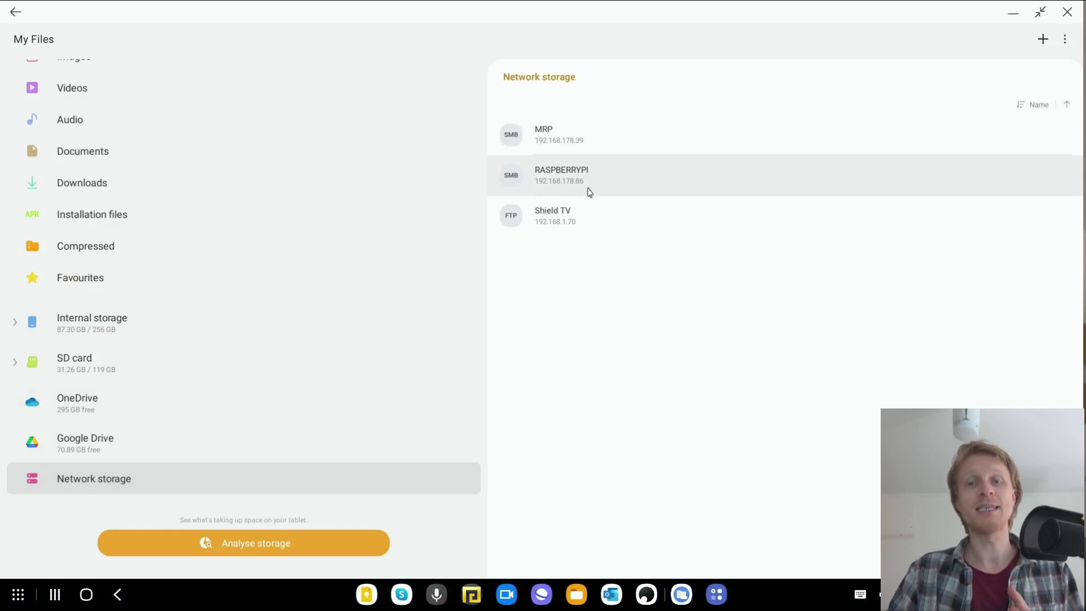
pyautogui.click(682, 594)
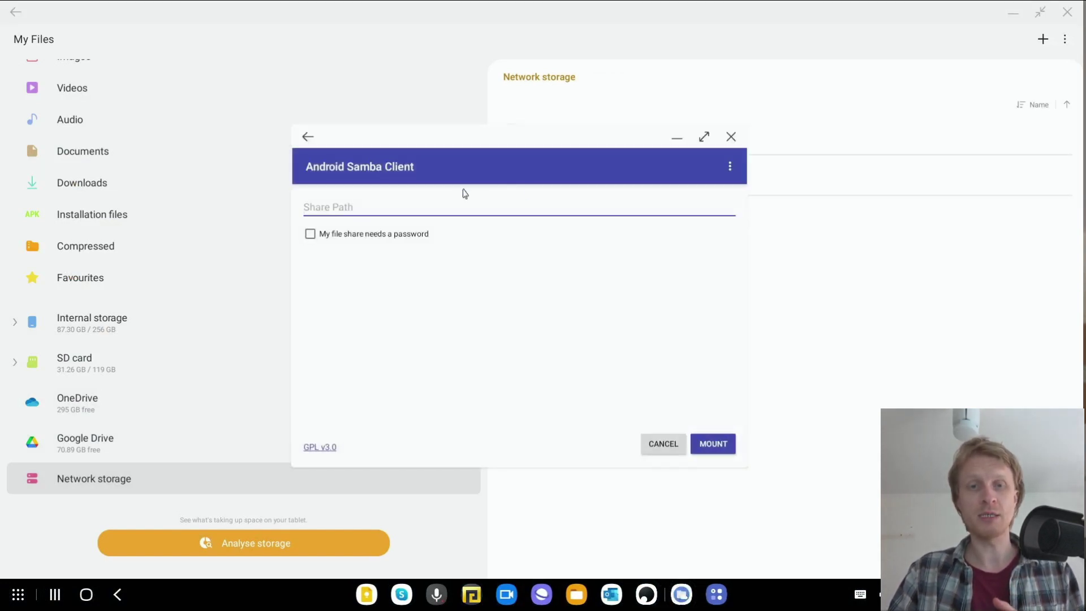
pyautogui.write('\\\\192.168.178.86\\')
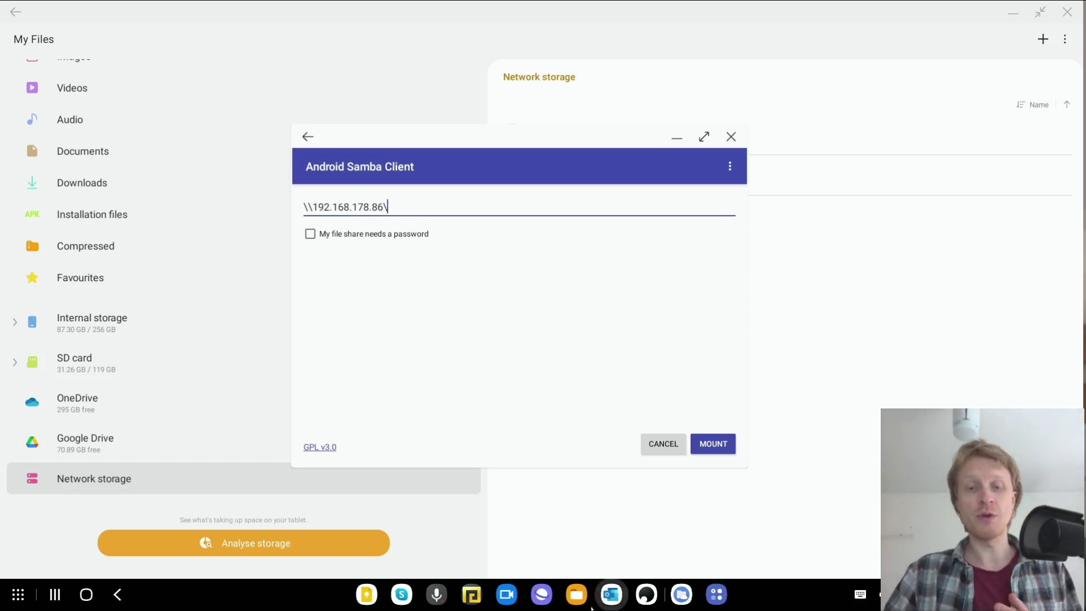
pyautogui.click(577, 594)
pyautogui.click(728, 165)
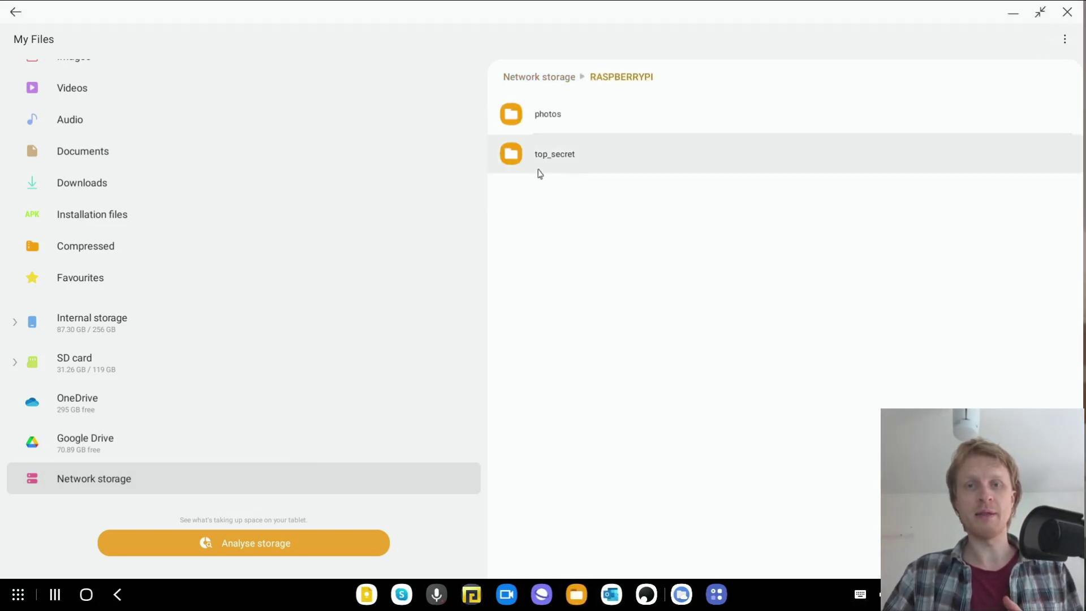
pyautogui.click(563, 164)
pyautogui.write('\\\\192.168.178.86\\')
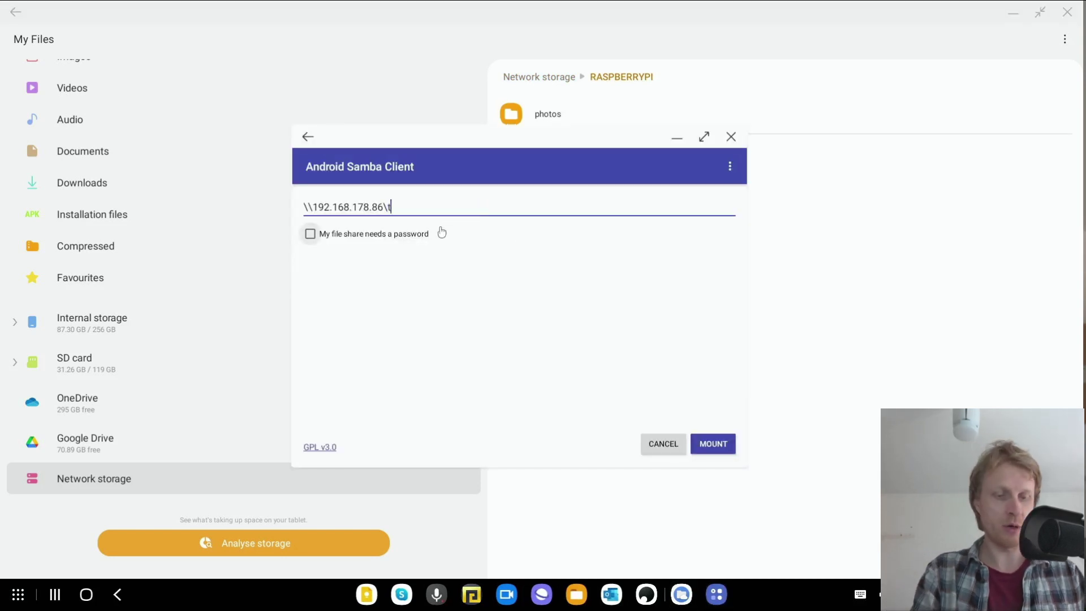
# Complete the path \\192.168.178.86\top_secret, mount it, and close the share listing
pyautogui.write('top_secret\\')
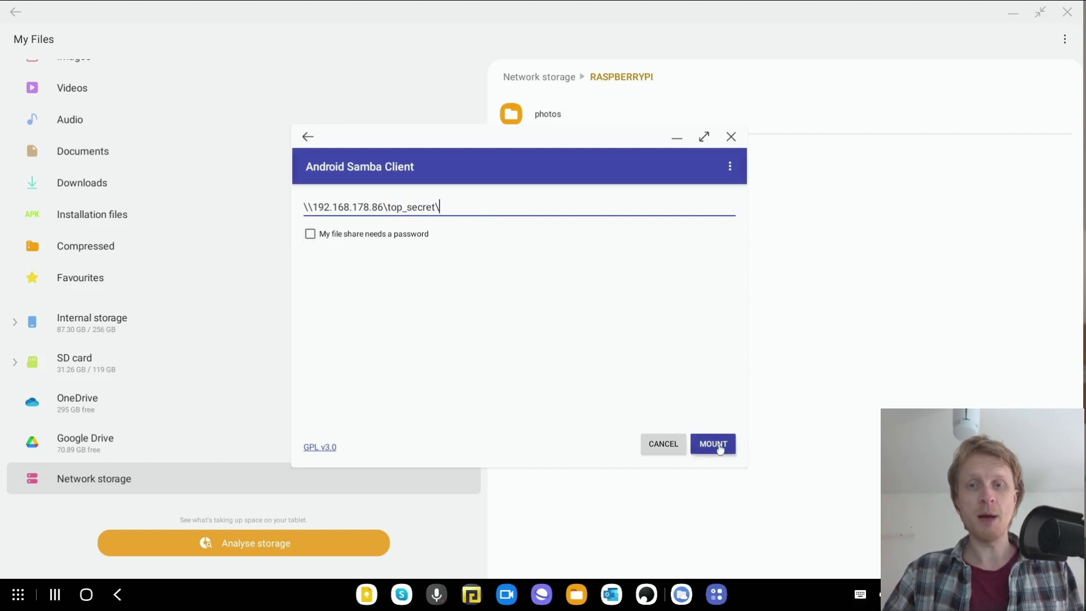
pyautogui.click(714, 445)
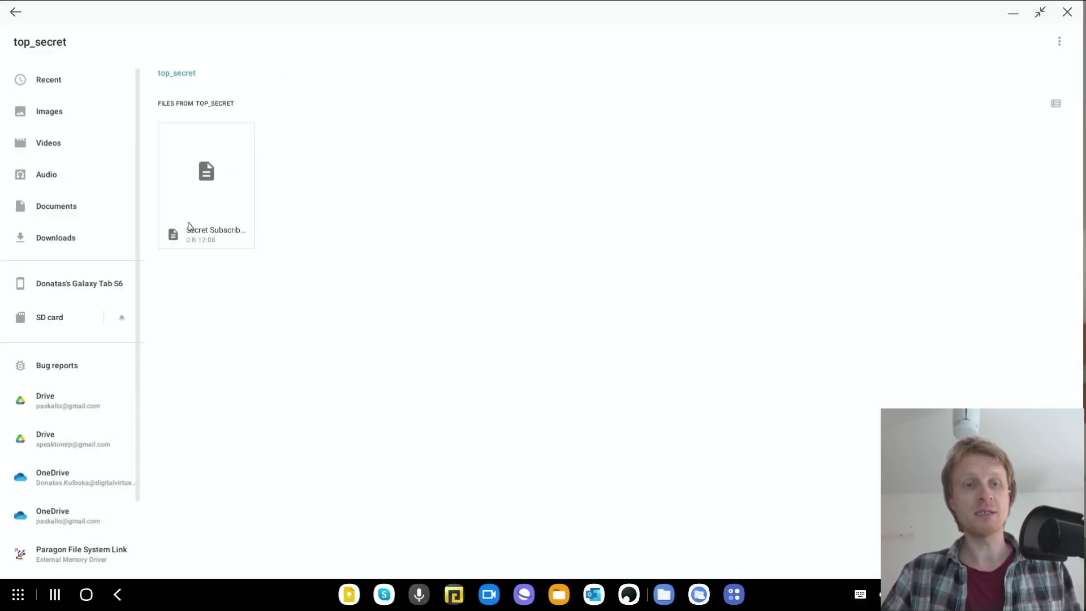
pyautogui.click(1068, 11)
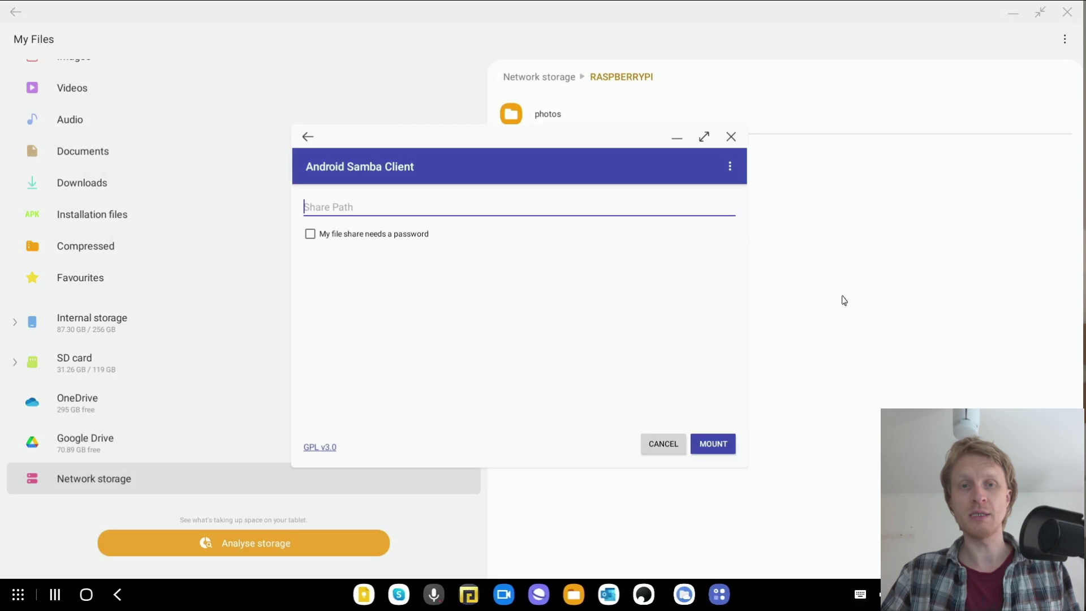
# Close the Samba dialog and My Files, then reload the WeTransfer page
pyautogui.click(731, 137)
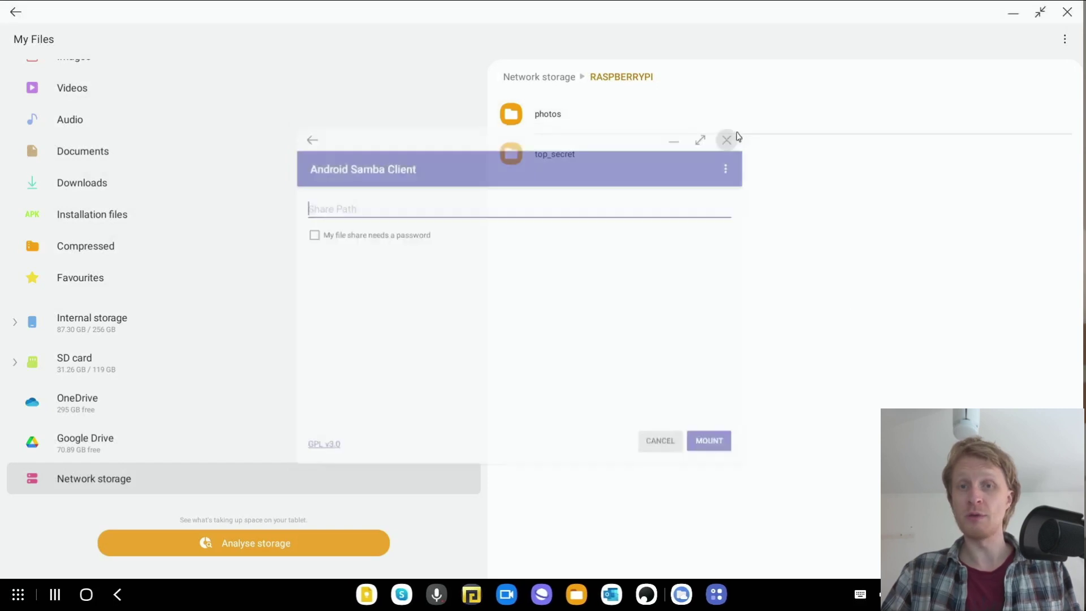
pyautogui.click(1067, 12)
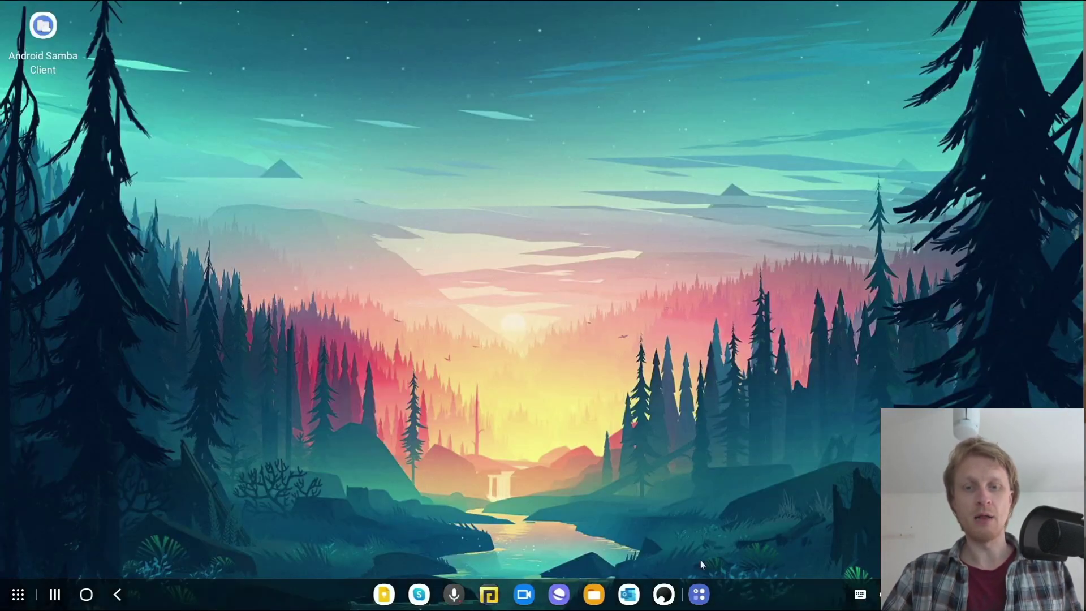
pyautogui.click(559, 594)
pyautogui.click(226, 259)
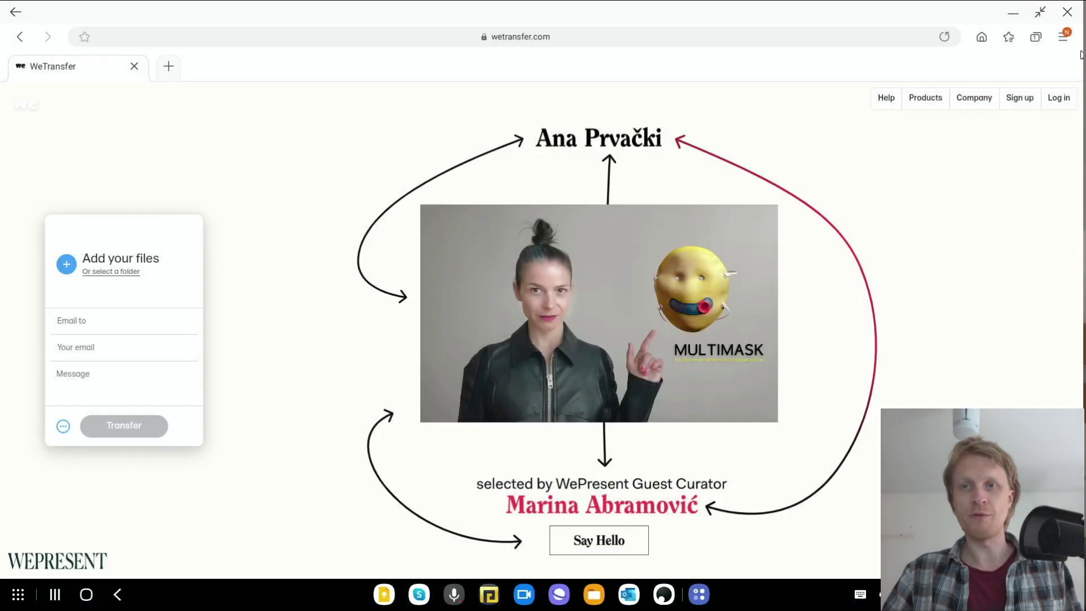
pyautogui.click(944, 37)
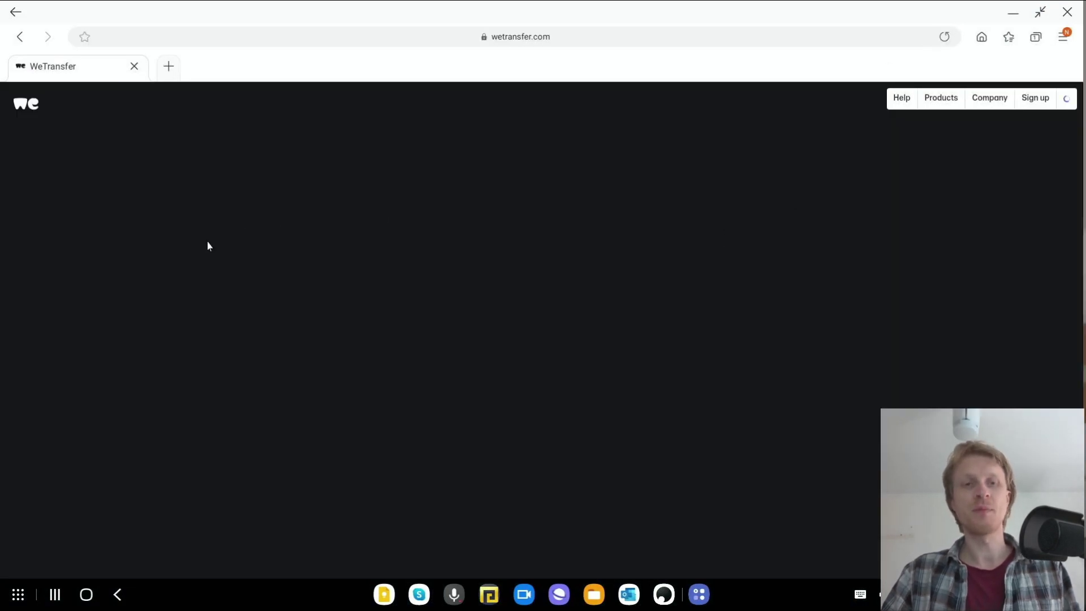
# Attach Secret Subscribe CODE.txt from the top_secret source in the Files picker
pyautogui.click(129, 260)
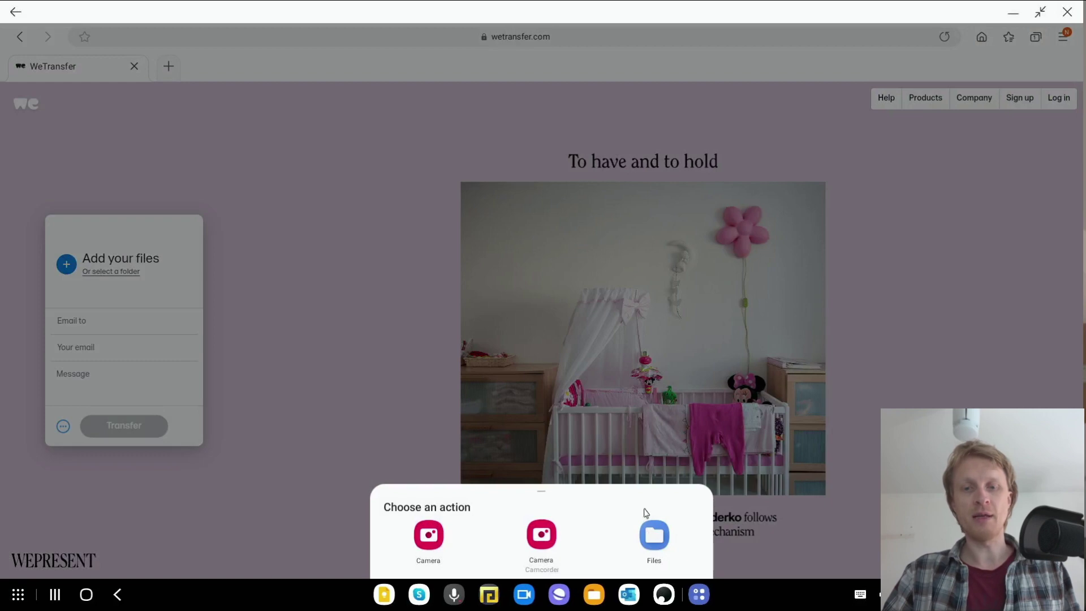
pyautogui.click(650, 515)
pyautogui.click(25, 41)
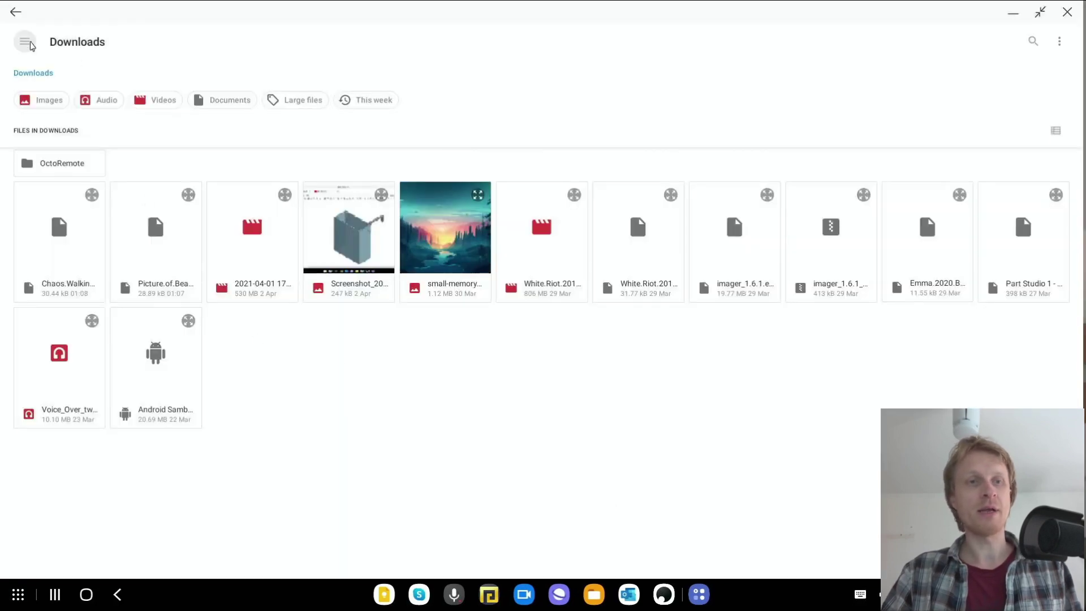
pyautogui.scroll(-5, 96, 280)
pyautogui.scroll(-3, 87, 291)
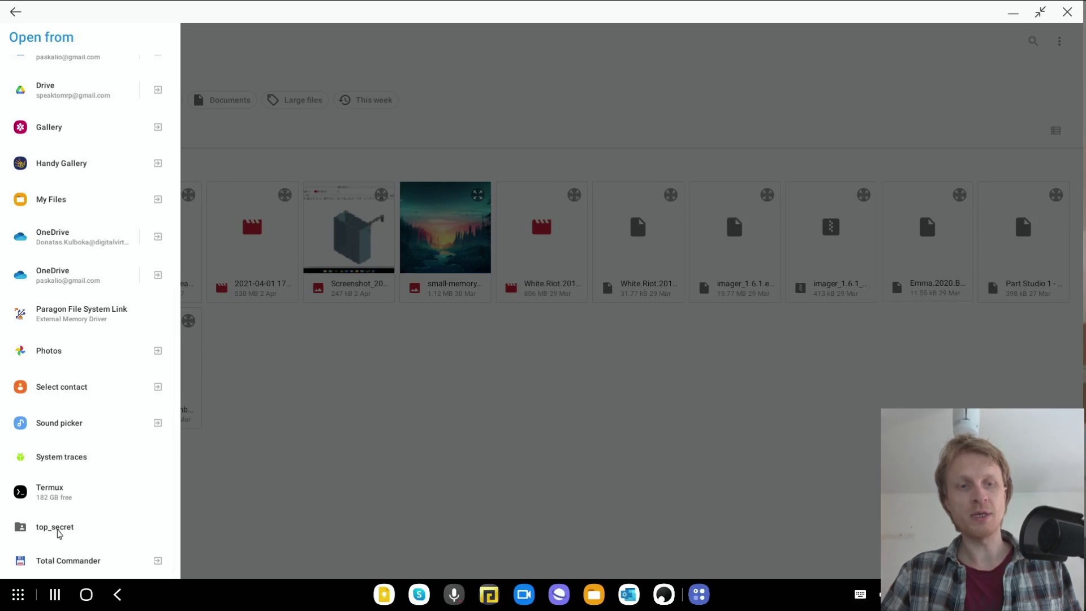
pyautogui.click(60, 530)
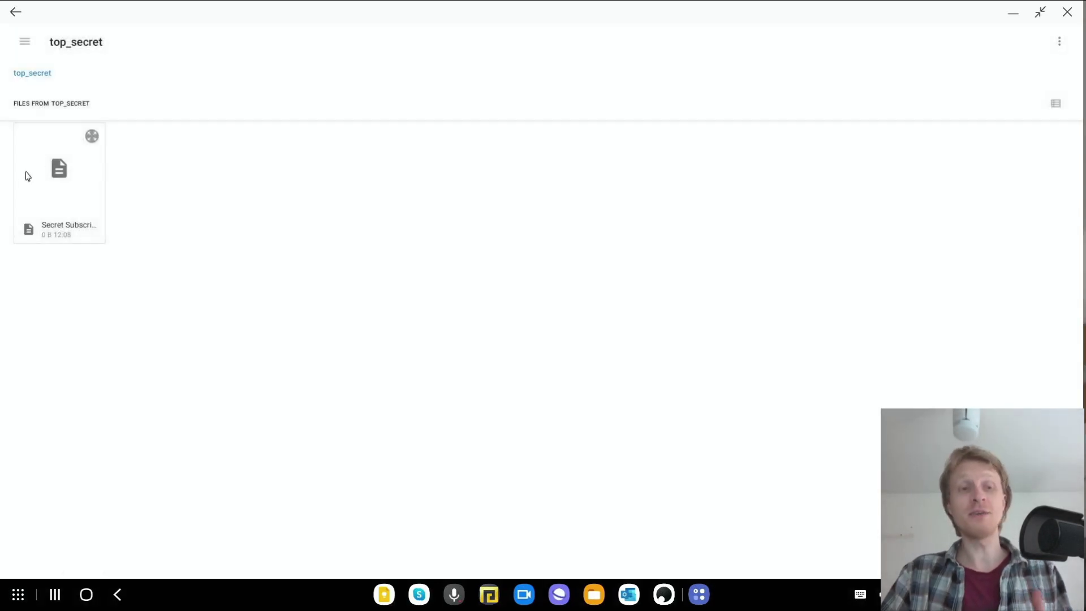
pyautogui.click(30, 236)
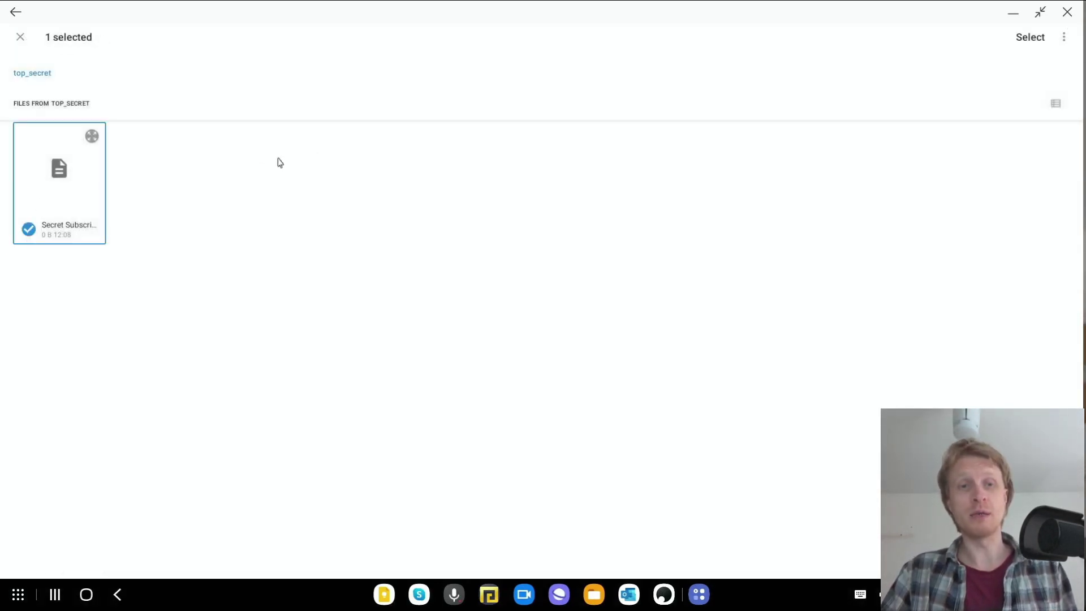
pyautogui.click(1030, 37)
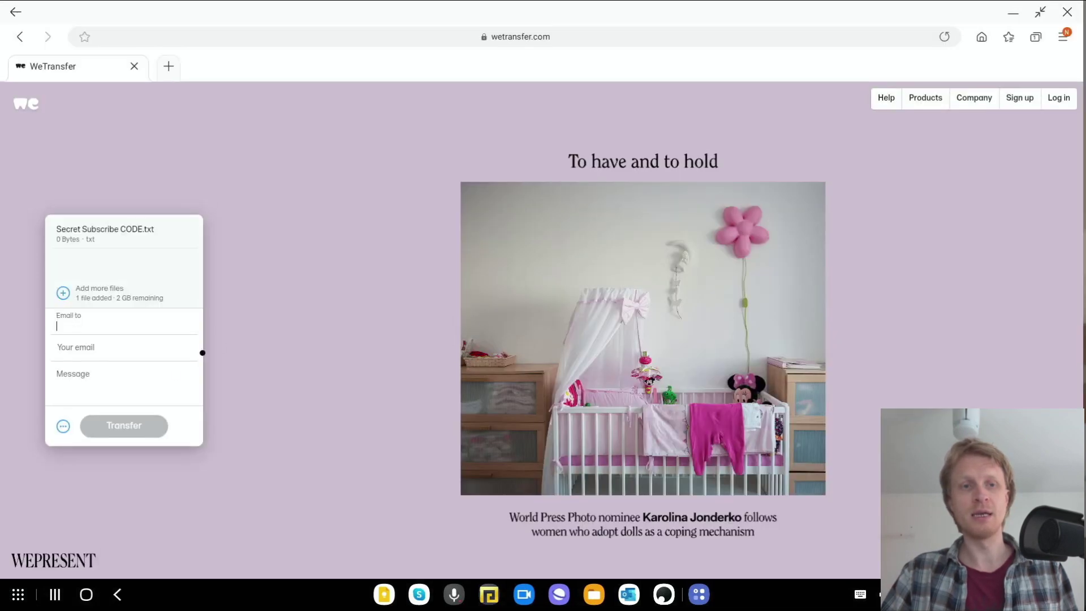
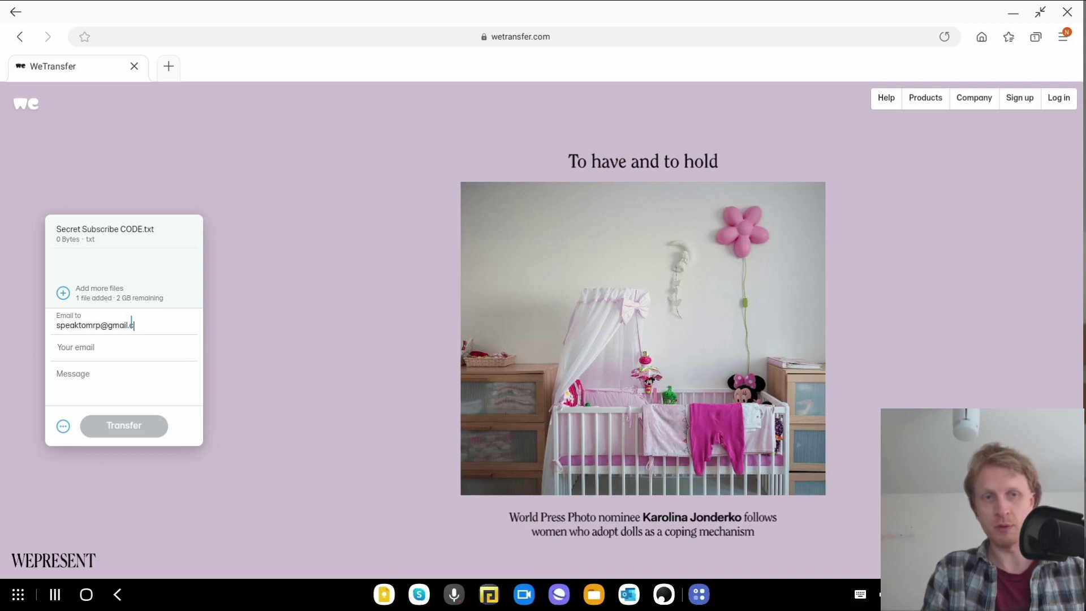
pyautogui.press('Tab')
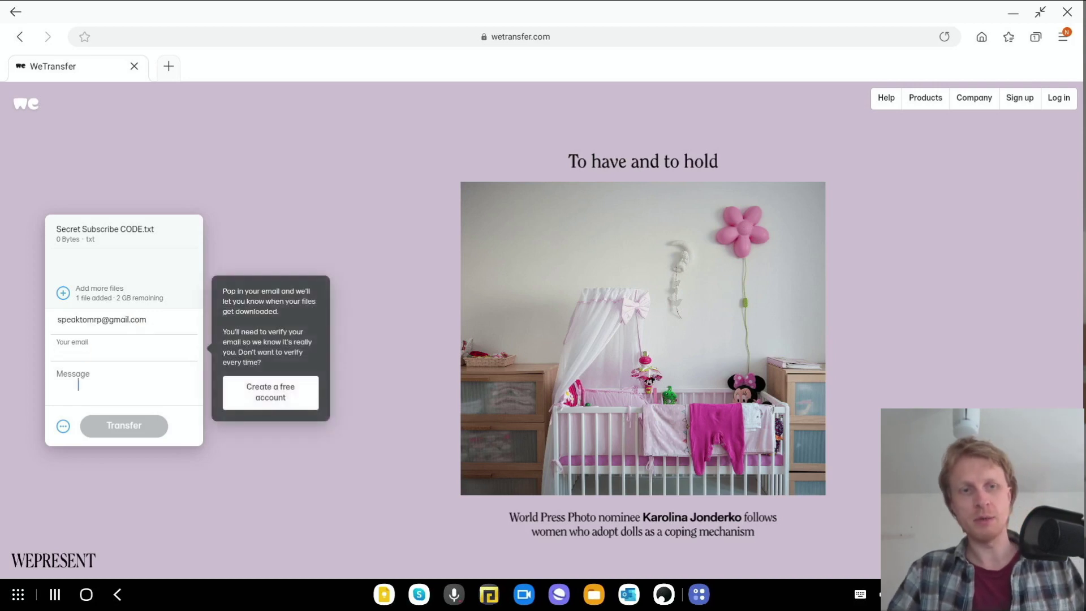
pyautogui.click(76, 380)
pyautogui.write("don't f")
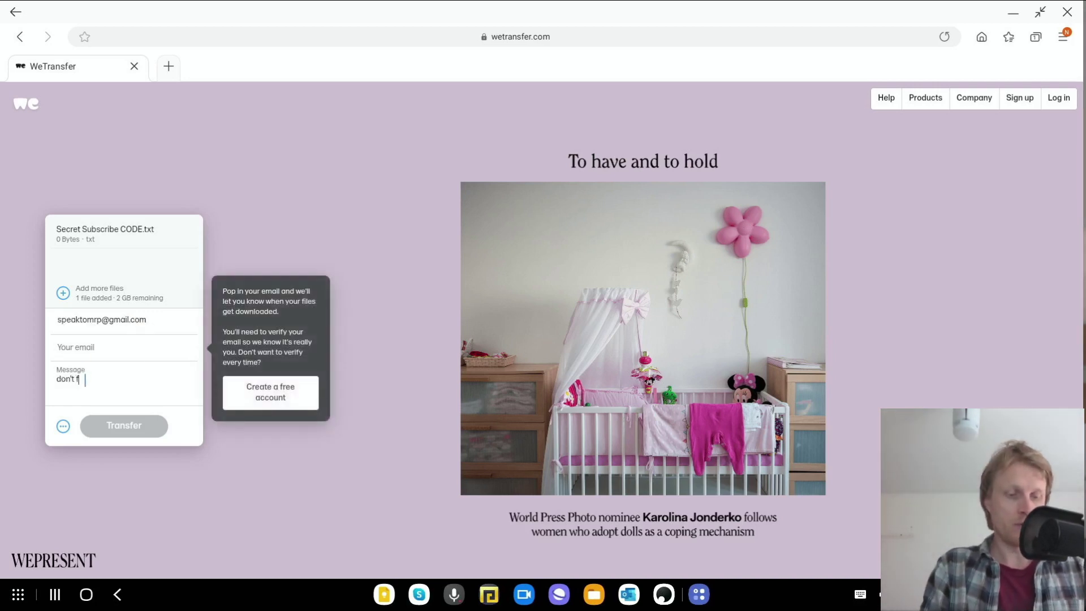
pyautogui.write('orget to sub')
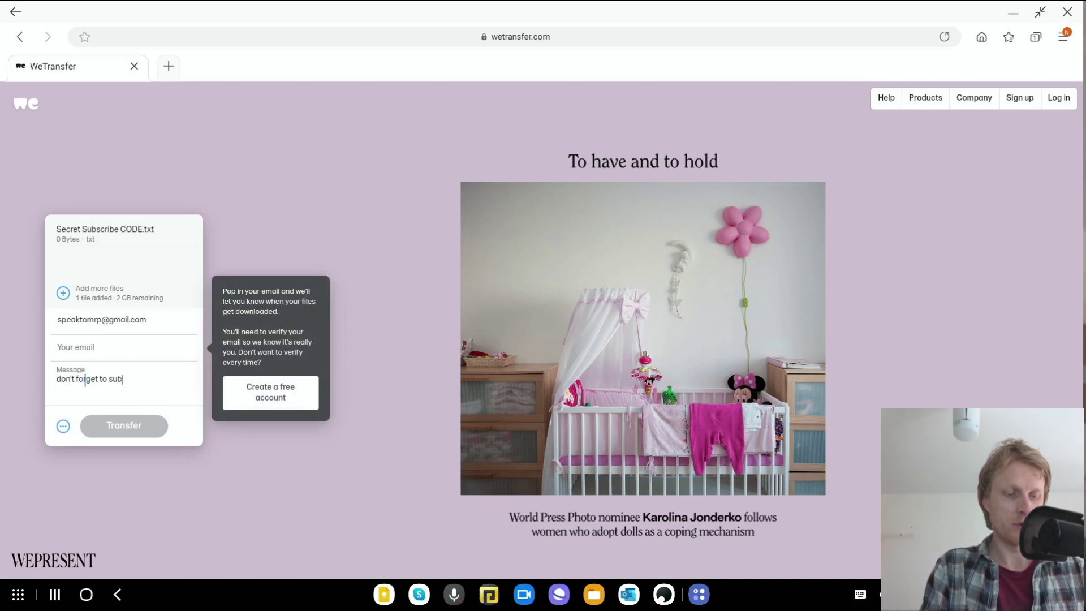
pyautogui.write('cribe')
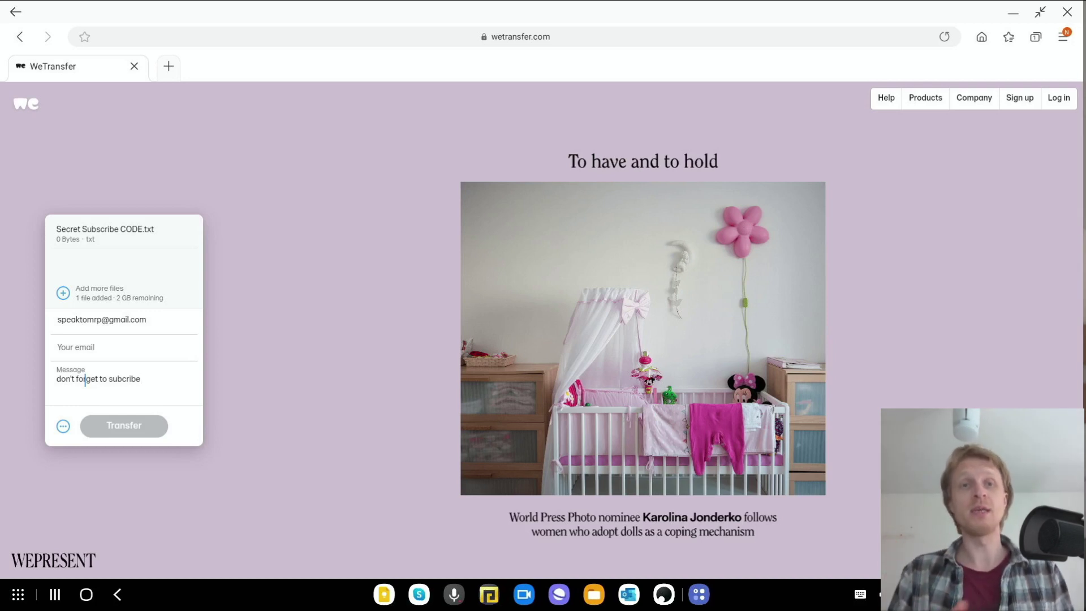
# Briefly switch to My Files, then close it to return to the WeTransfer form
pyautogui.click(601, 595)
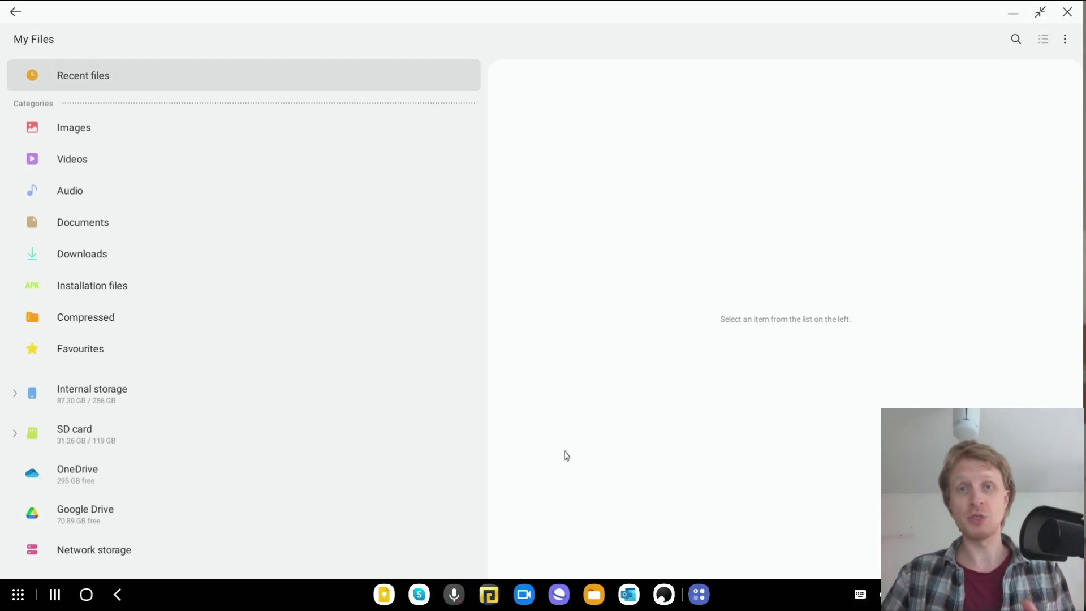
pyautogui.click(1068, 12)
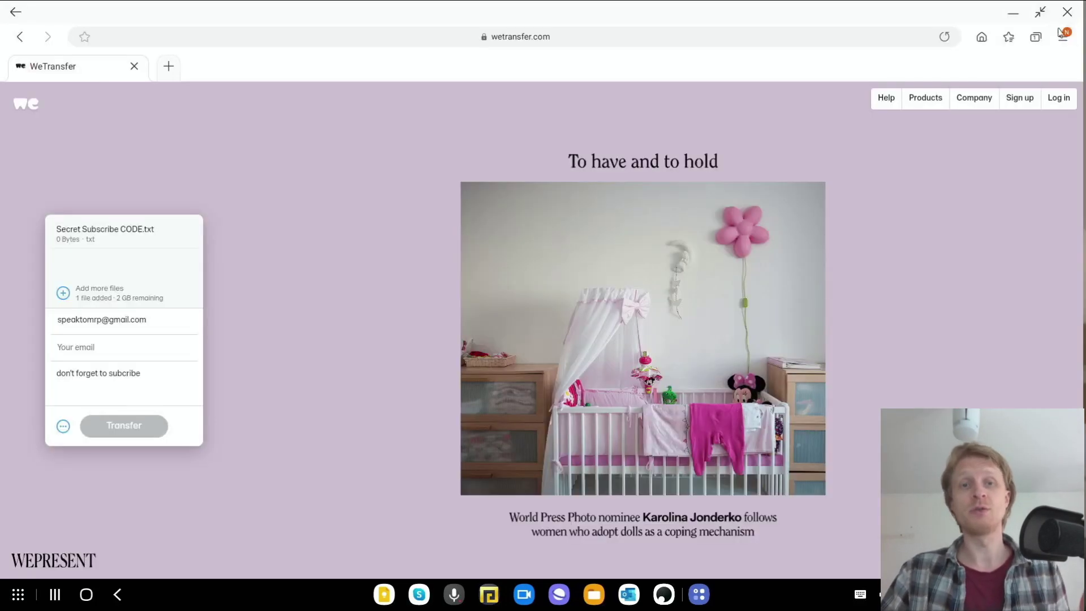